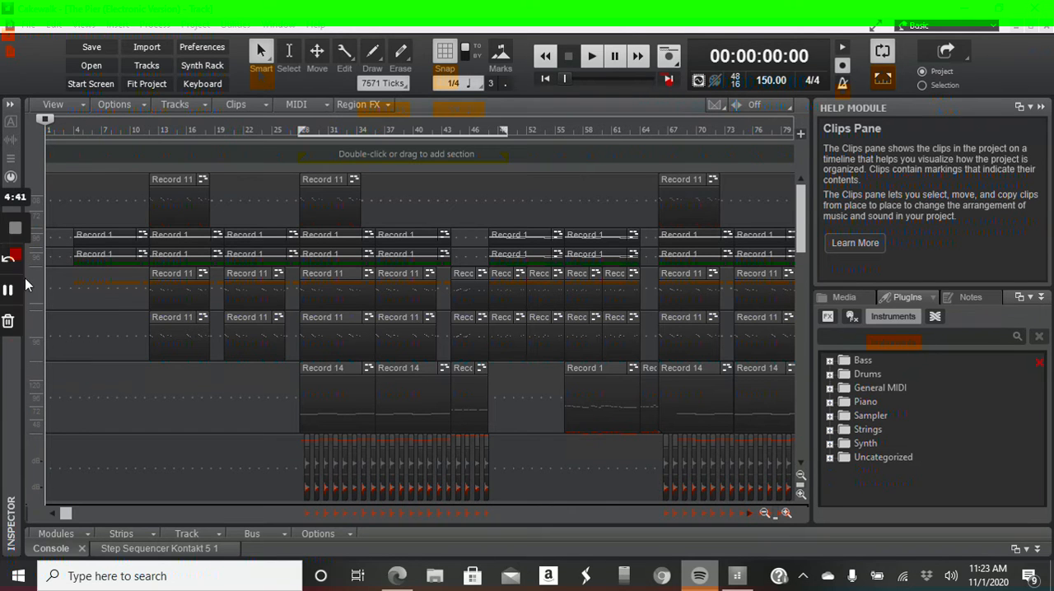
Reveal the track controls beside the clips and place the playhead at bar 4
drag(43, 273, 262, 308)
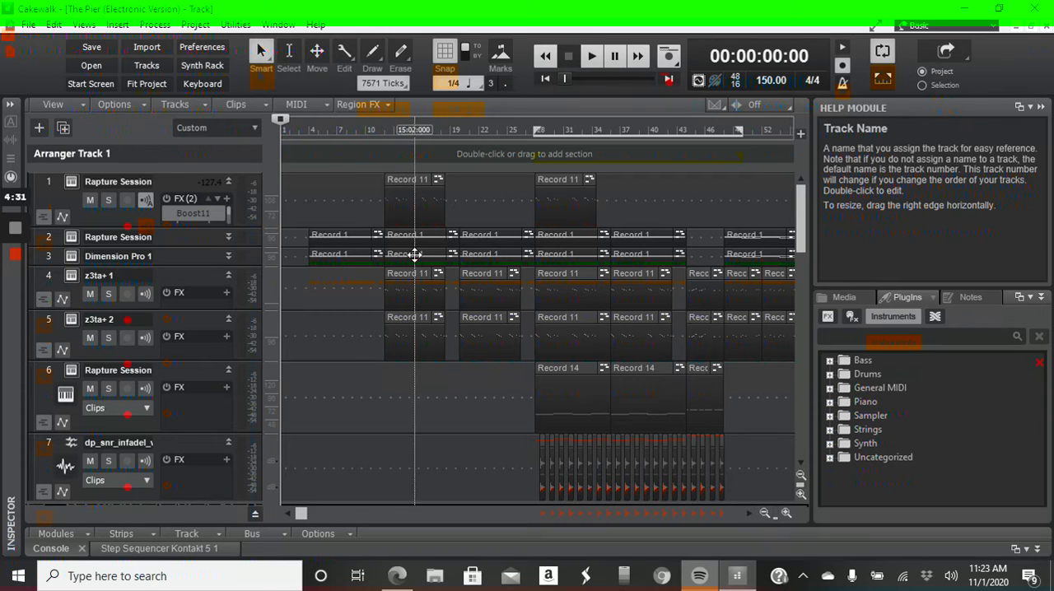
mouse_move(303, 514)
mouse_down()
mouse_move(352, 515)
mouse_move(288, 506)
mouse_up()
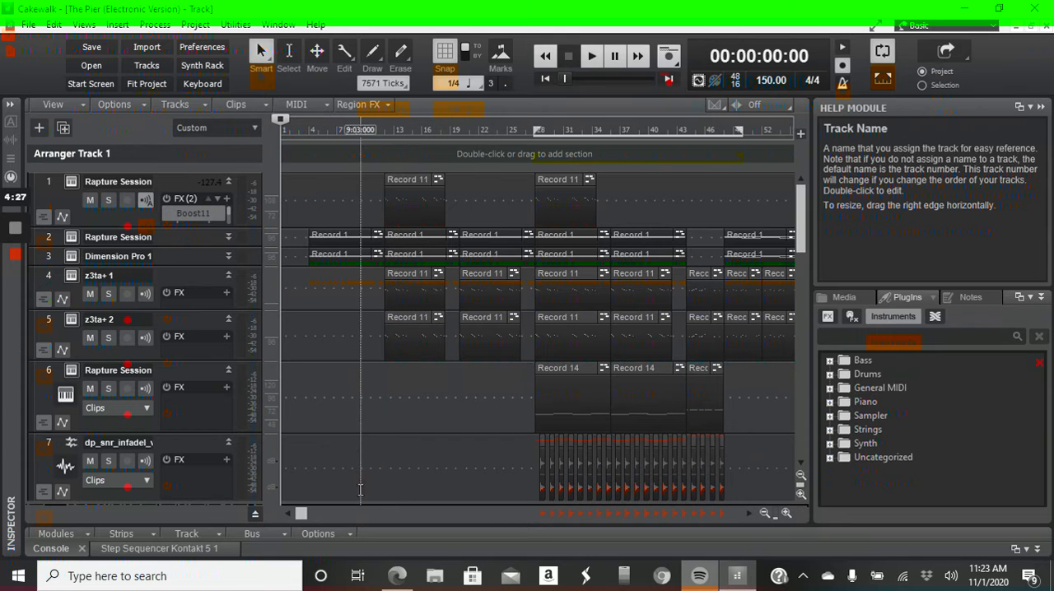
mouse_move(302, 514)
mouse_down()
mouse_move(355, 517)
mouse_move(300, 527)
mouse_up()
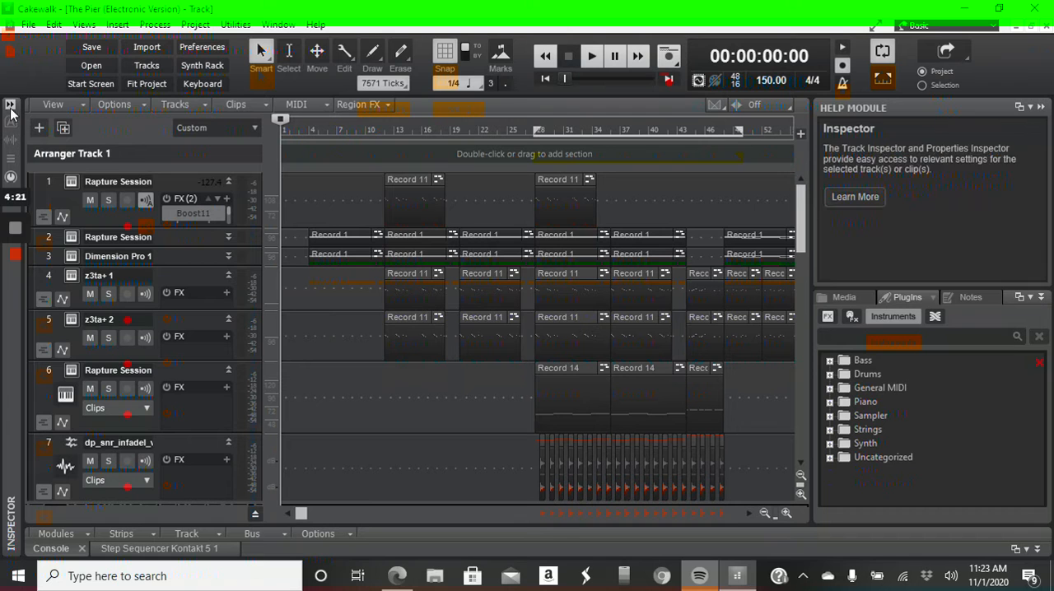
mouse_move(301, 516)
mouse_down()
mouse_move(393, 514)
mouse_move(312, 514)
mouse_up()
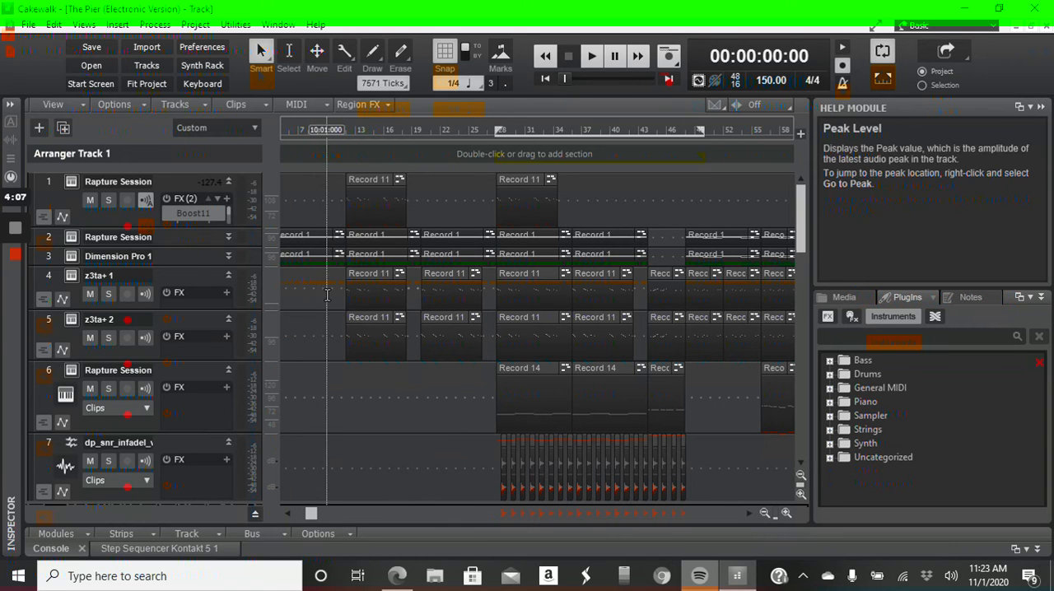
drag(311, 513, 274, 522)
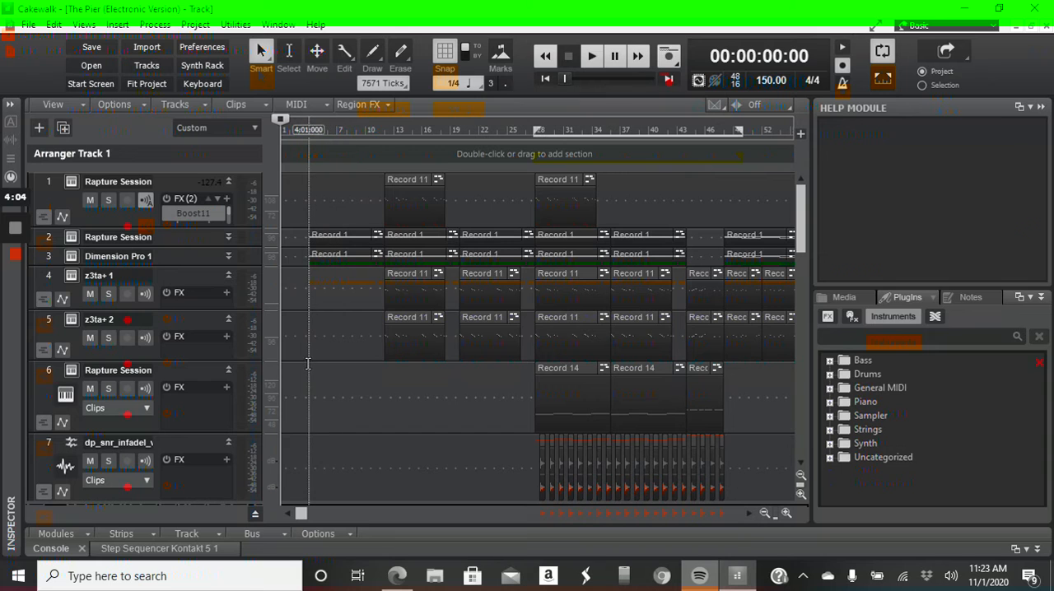
click(309, 365)
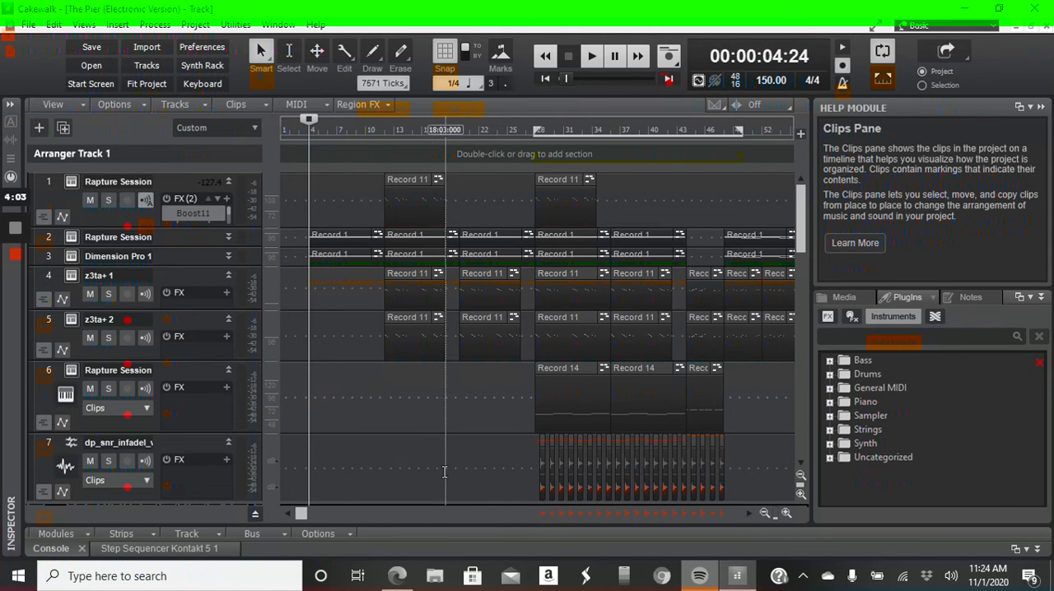
Examine the drum parts by selecting the 05-dt Kick clips and the snare clips on track 7 in turn
scroll(461, 461, down, 5)
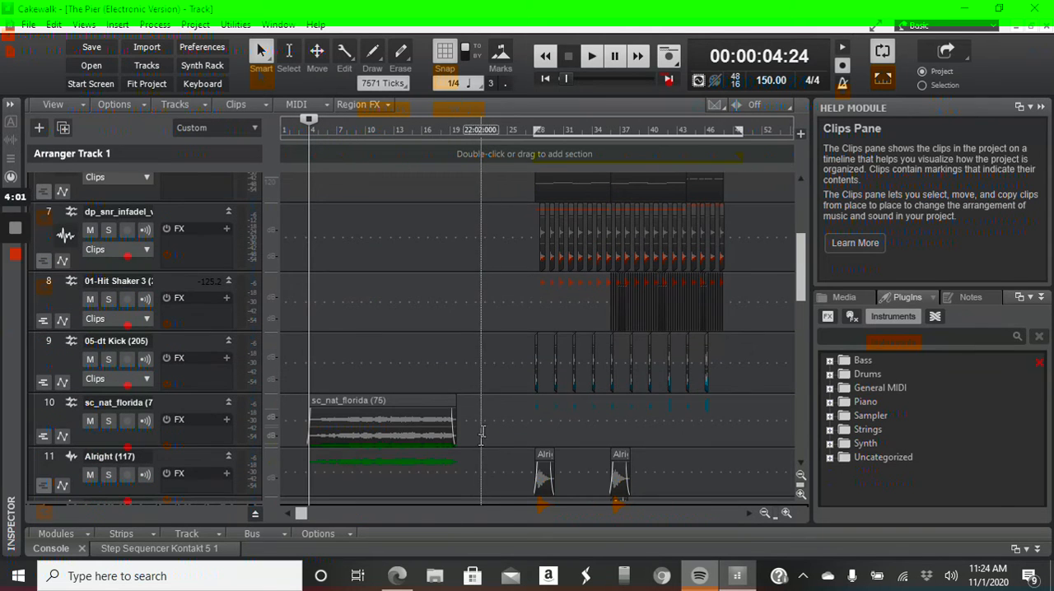
scroll(527, 362, up, 1)
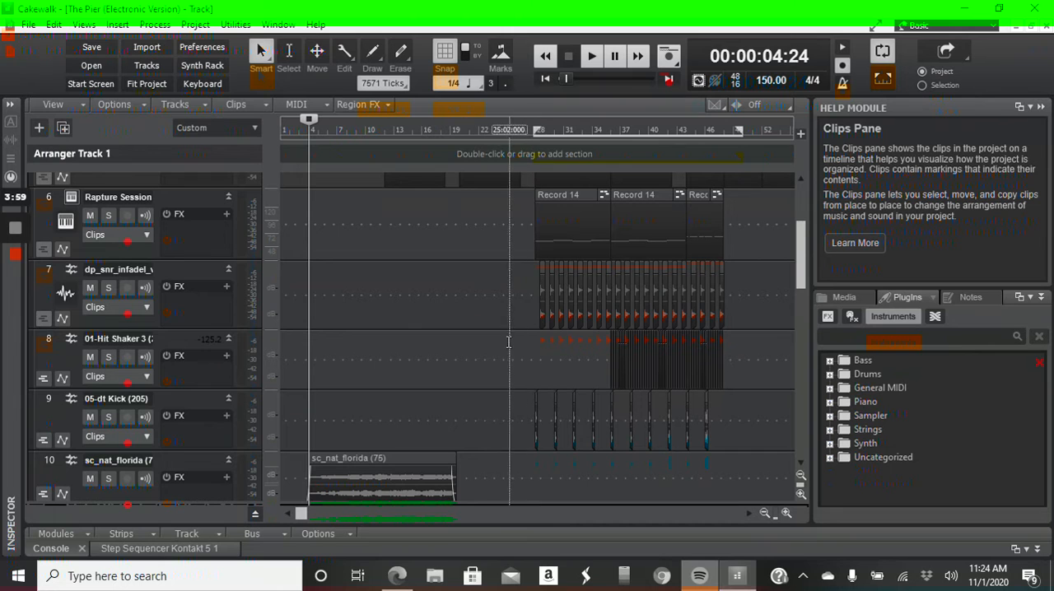
drag(515, 439, 754, 441)
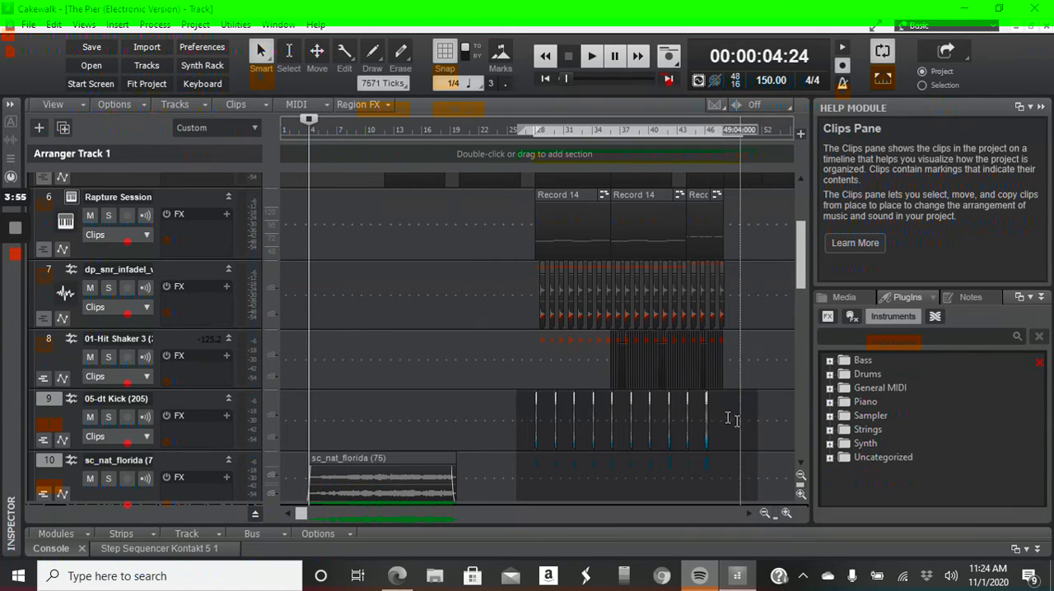
drag(518, 295, 748, 300)
click(510, 296)
drag(510, 296, 764, 331)
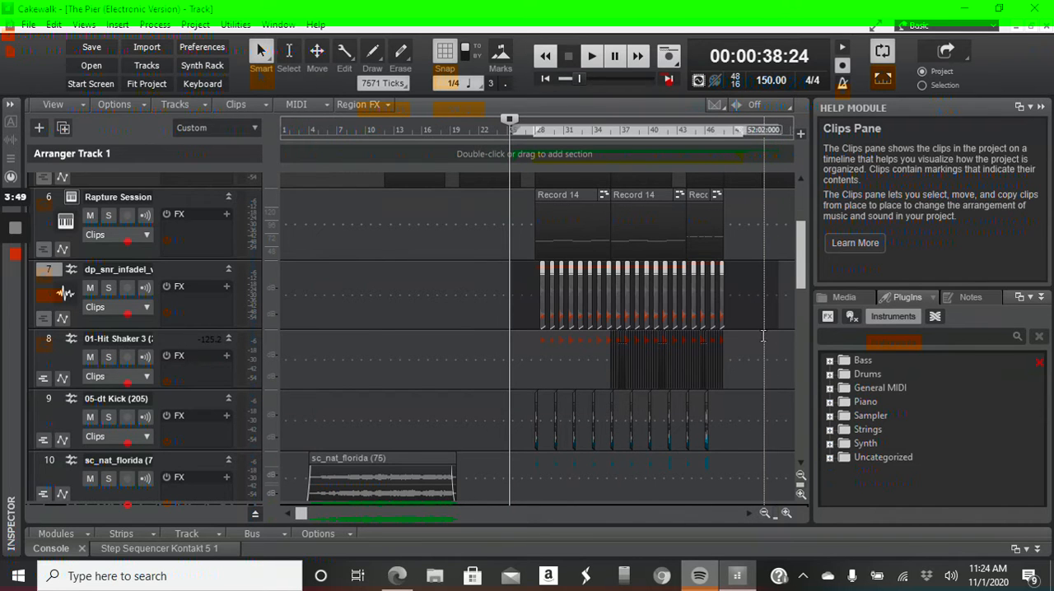
click(737, 428)
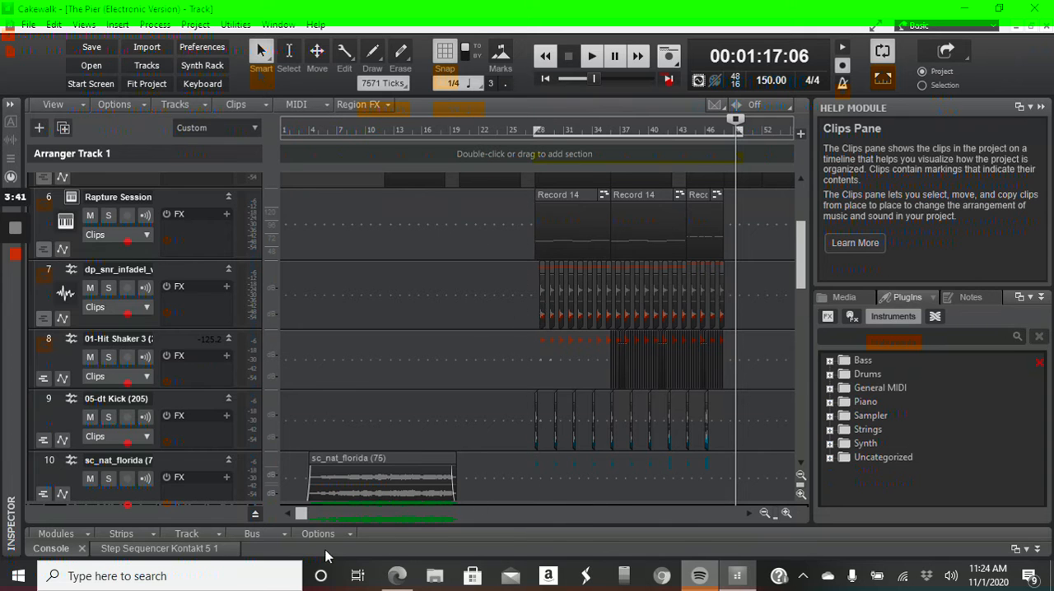
Look through the rest of the arrangement to about bar 165, checking the instrument, drum and effect tracks
drag(303, 511, 416, 511)
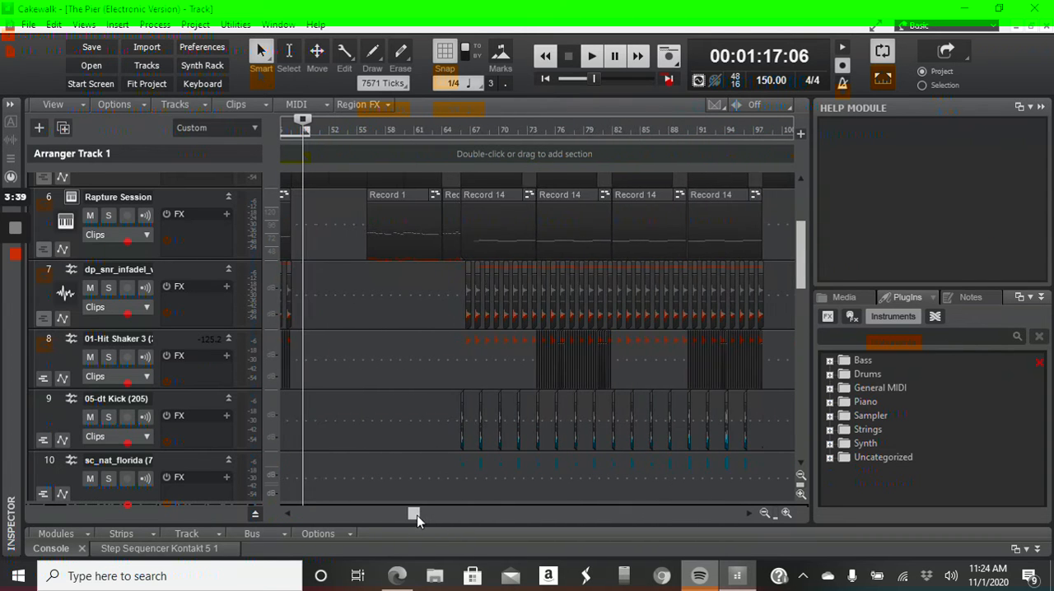
scroll(593, 429, up, 5)
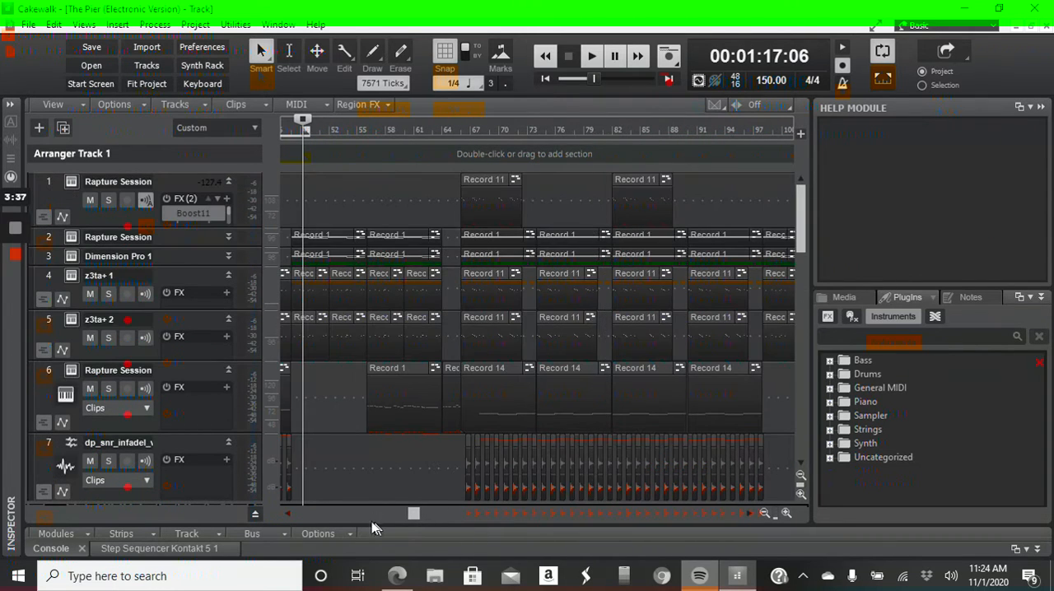
drag(408, 513, 502, 513)
scroll(517, 446, down, 6)
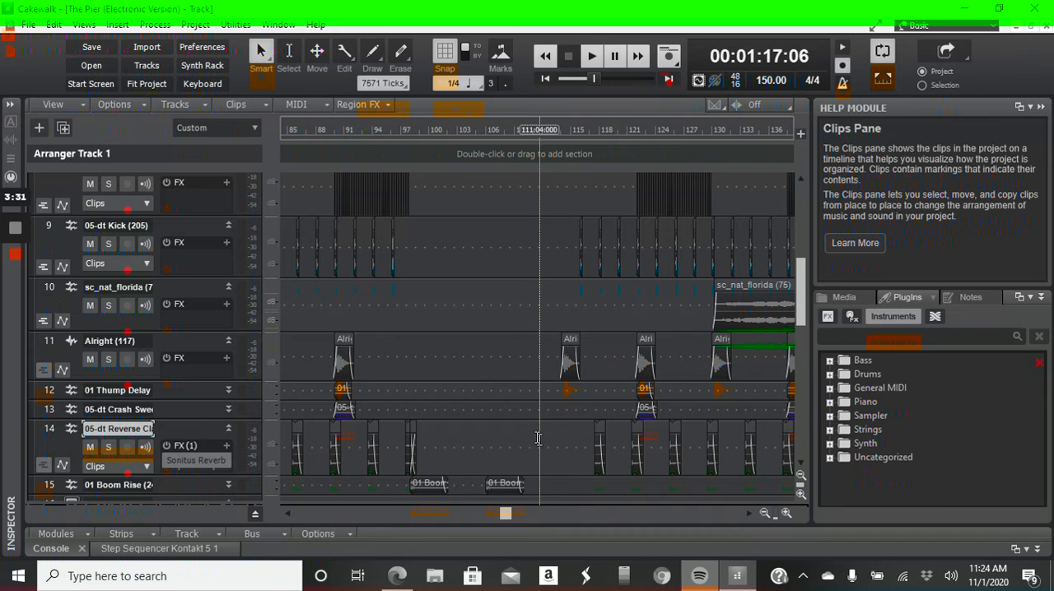
drag(504, 515, 441, 522)
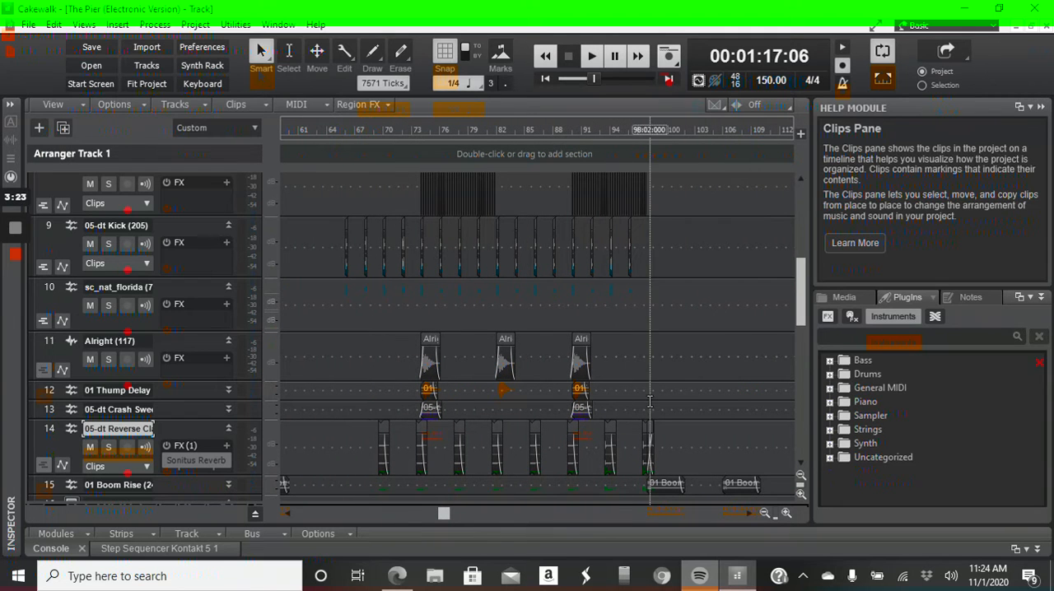
drag(447, 519, 568, 513)
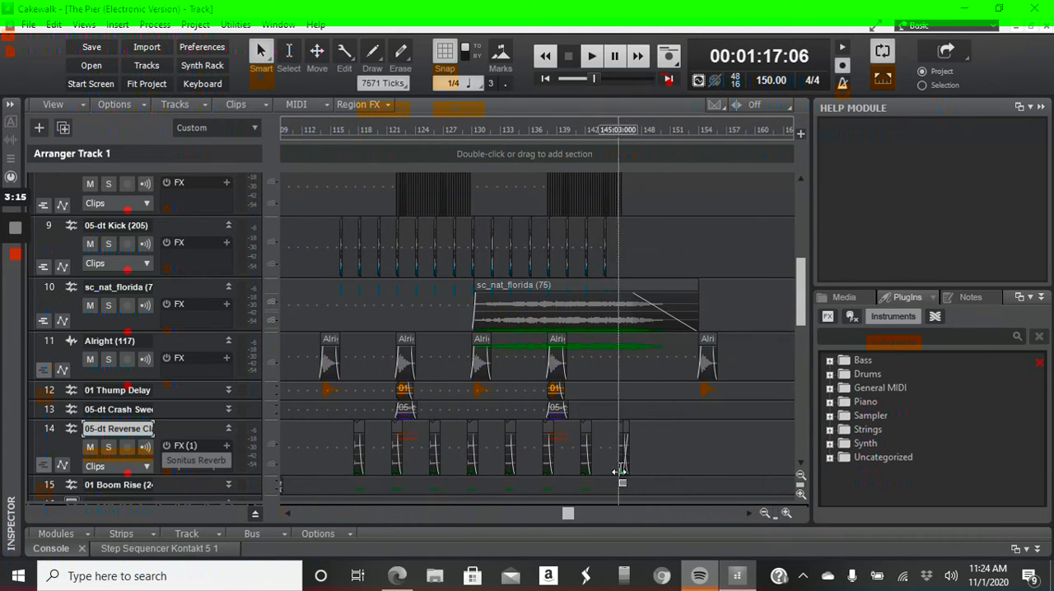
scroll(645, 443, up, 6)
scroll(638, 449, down, 8)
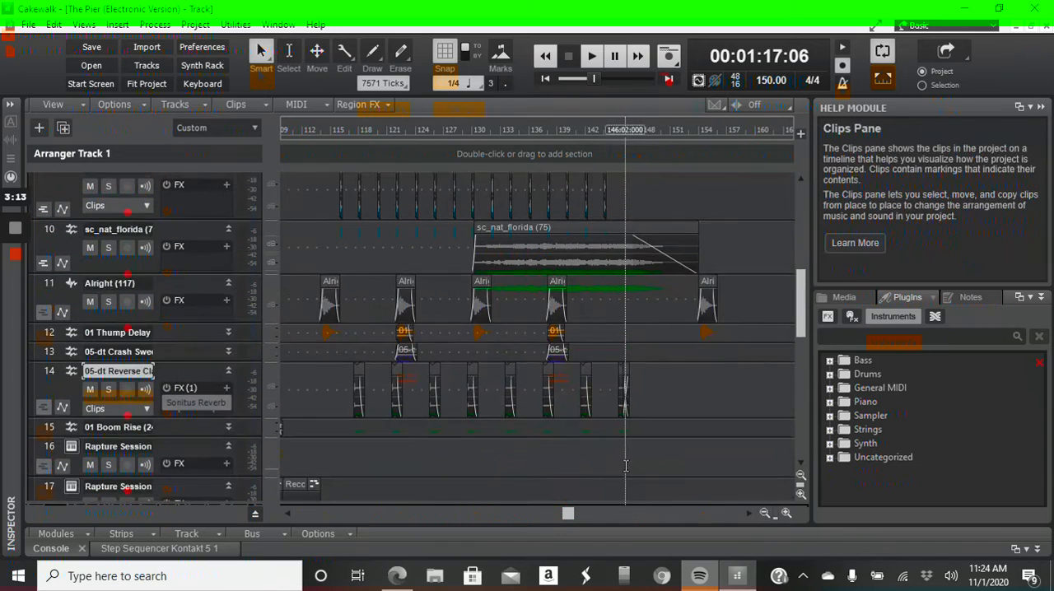
scroll(606, 448, up, 3)
Place the playhead just before the sc_nat_florida clip near the song's end and select that clip
drag(466, 366, 724, 367)
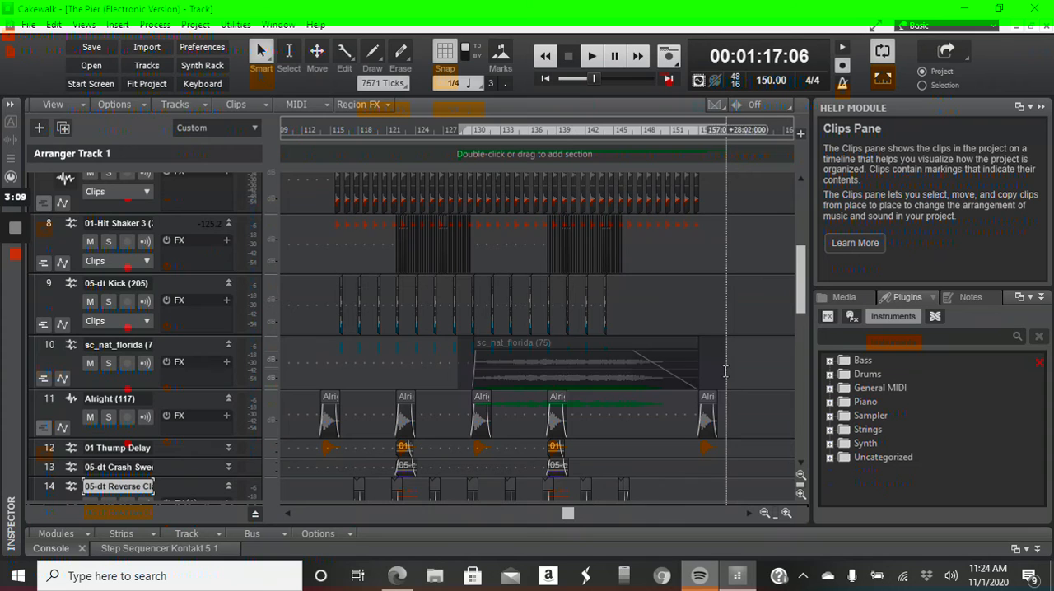
click(460, 373)
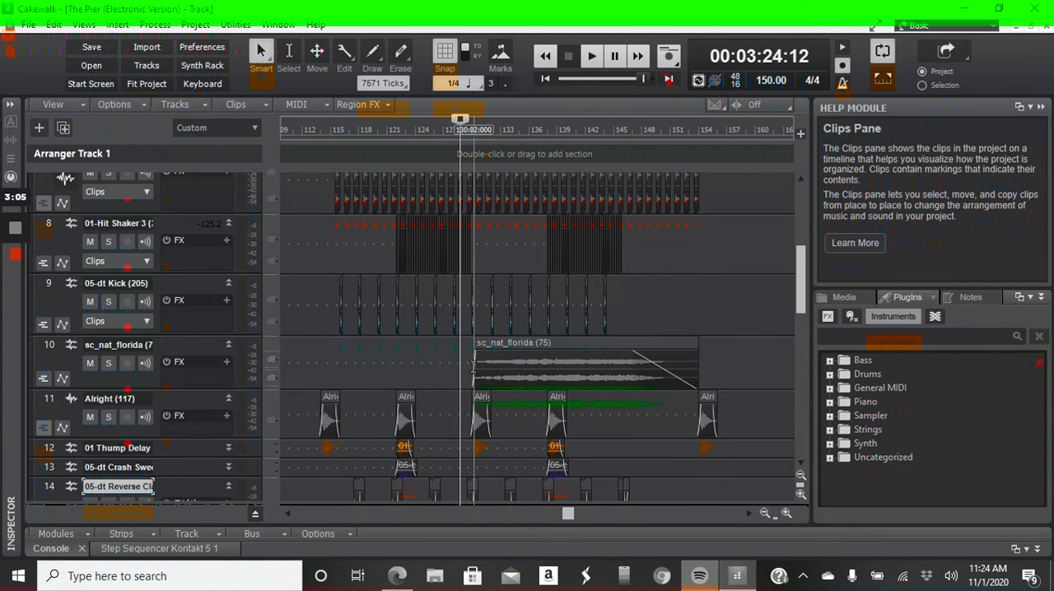
drag(466, 374, 730, 373)
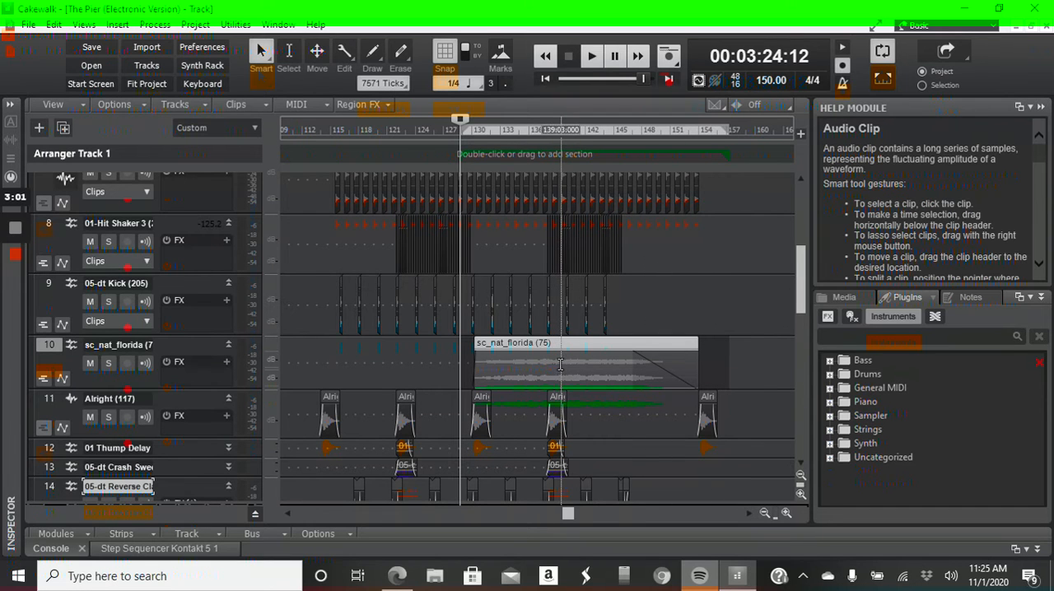
Expand the Inspector, look at its ProChannel and Arranger views, and show the Reverse Clap track's channel strips
click(11, 107)
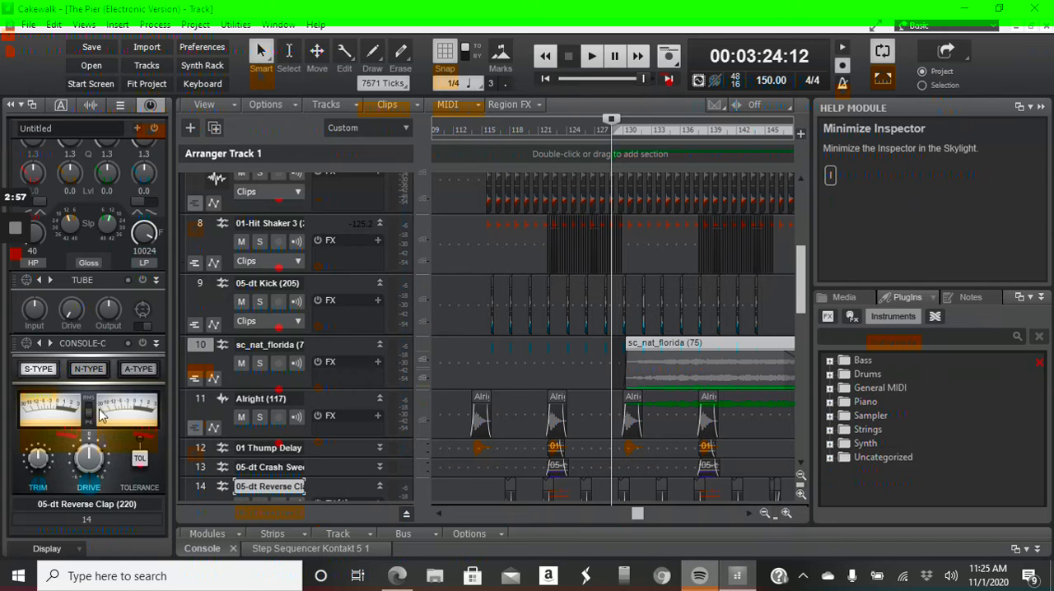
scroll(99, 414, up, 8)
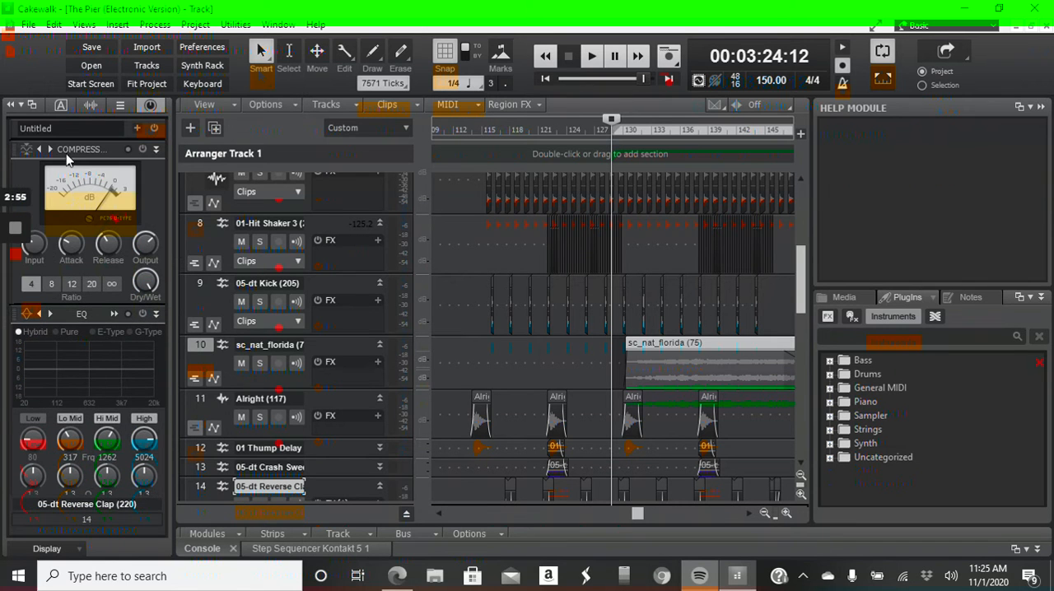
click(60, 105)
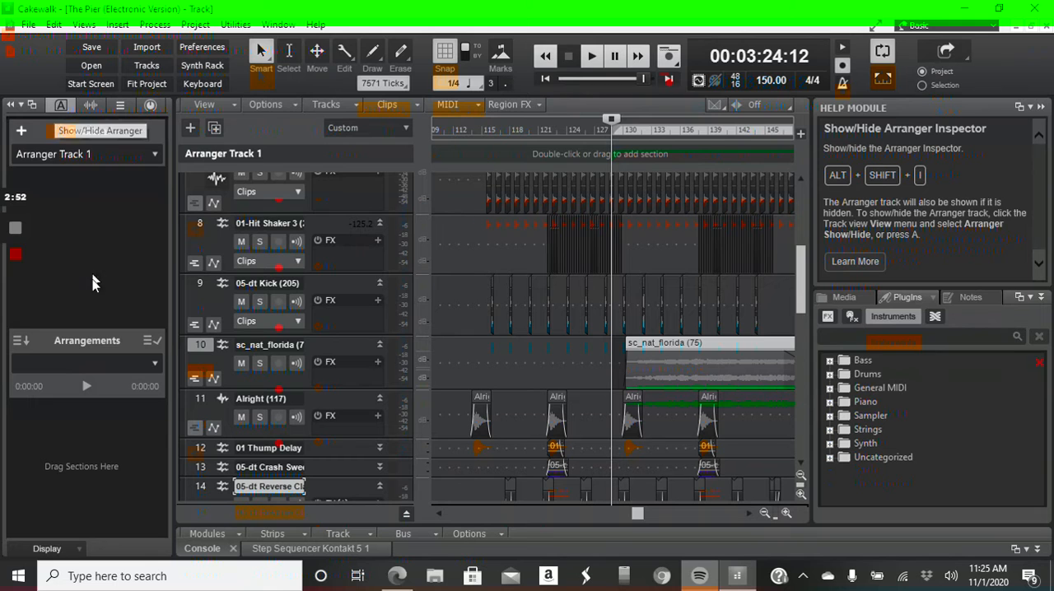
click(62, 107)
Set the DRUMS bus volume to -6.1 and the 05-dt Reverse Clap track volume to -7.3
drag(129, 360, 110, 384)
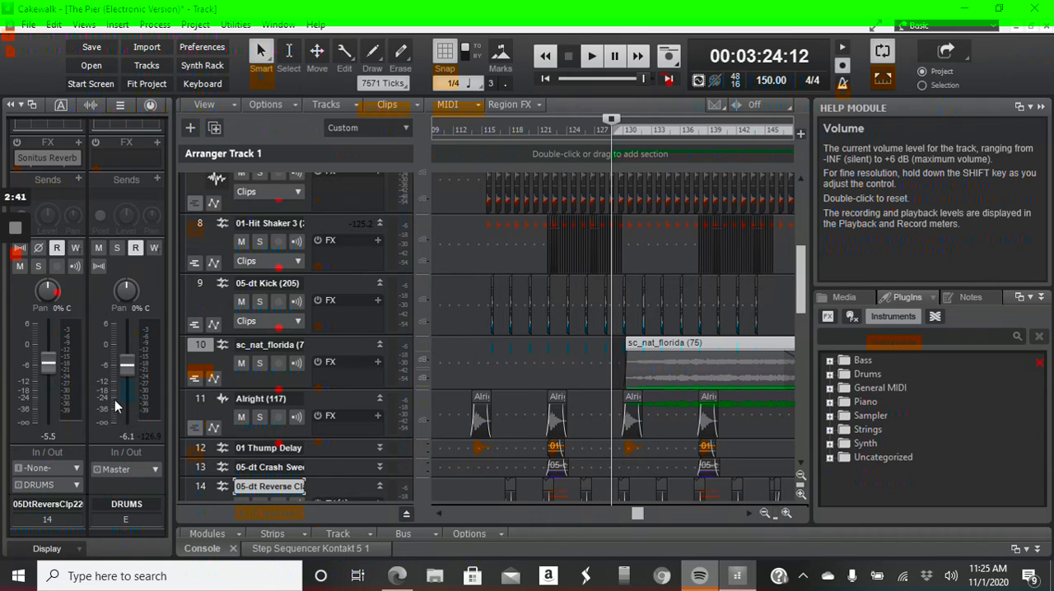
drag(42, 359, 48, 368)
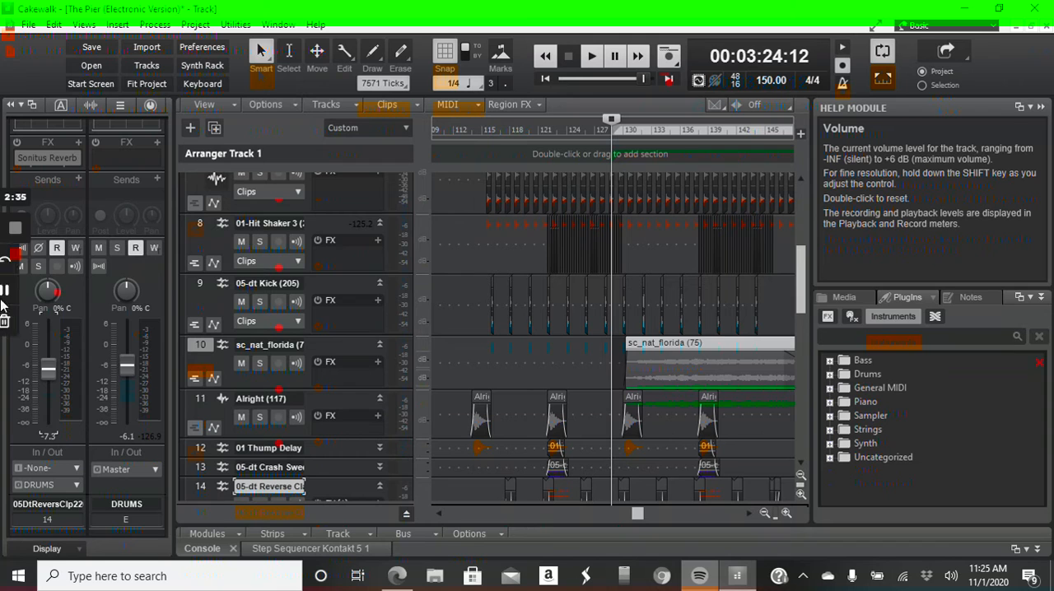
mouse_move(54, 292)
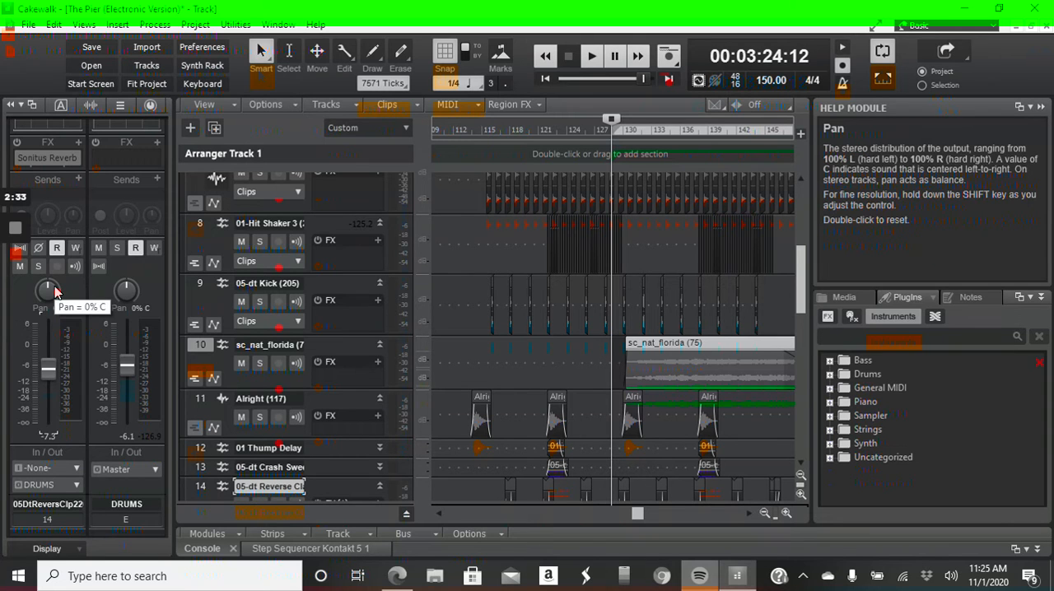
click(55, 291)
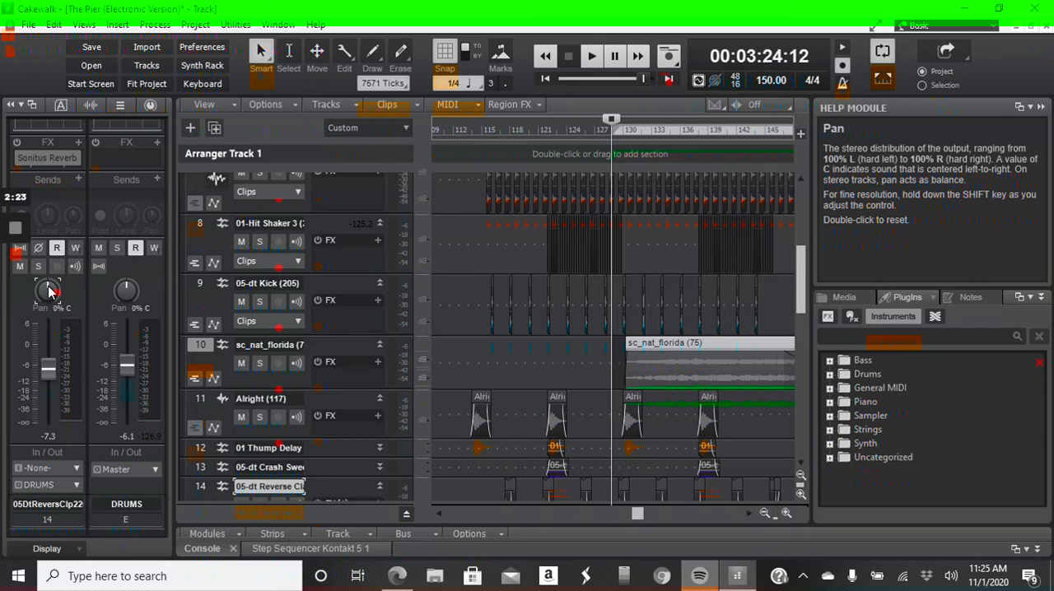
Route the DRUMS bus output to Headphone (Realtek(R) Audio) and enlarge the Console to full height
click(145, 471)
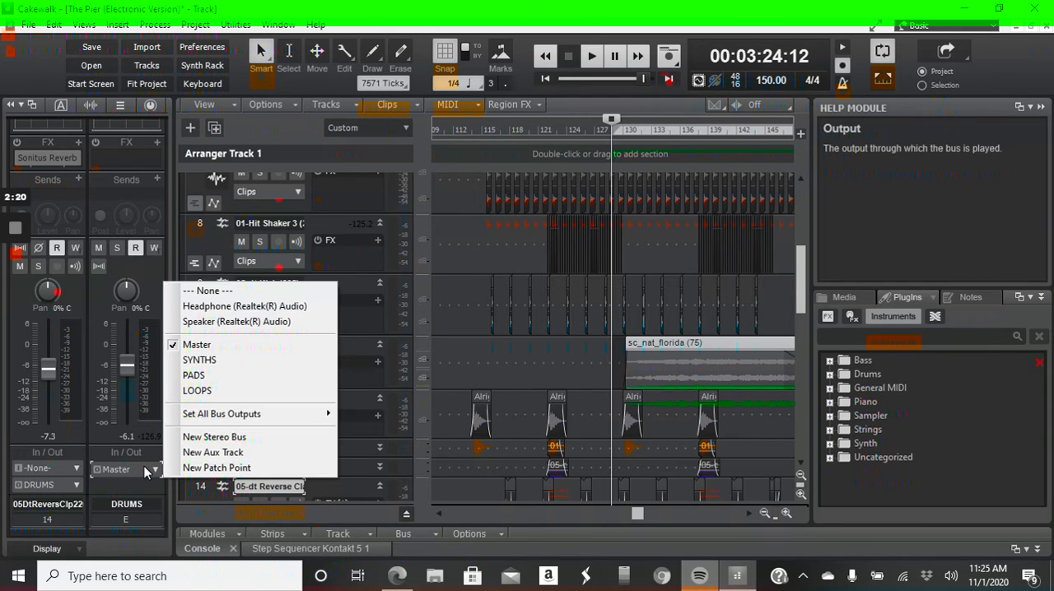
click(206, 308)
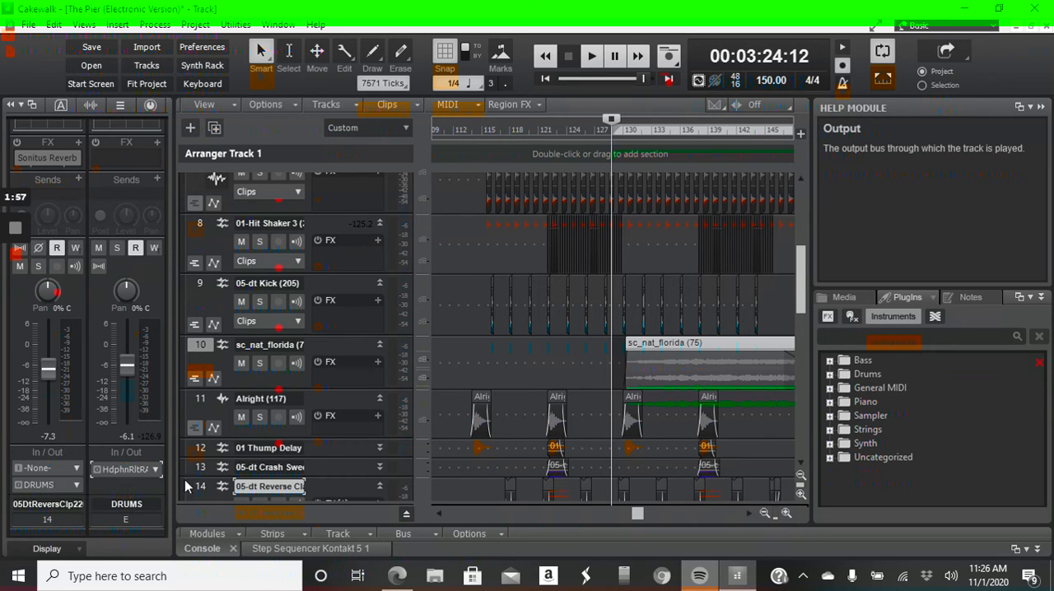
drag(552, 526, 552, 128)
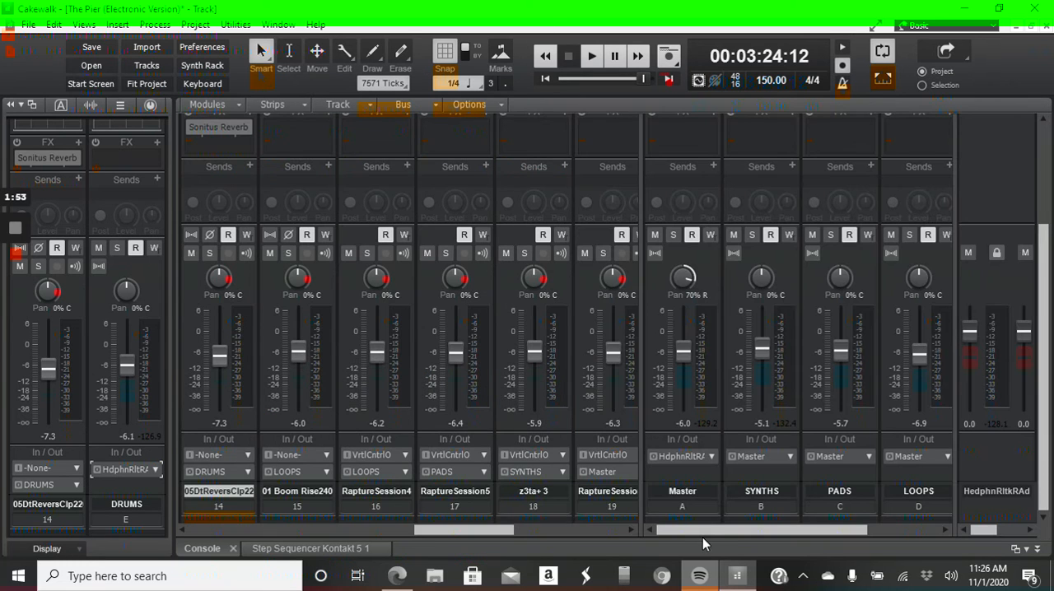
Check the track and bus strips in the Console and set the DRUMS bus volume to -7.6
drag(704, 526, 774, 527)
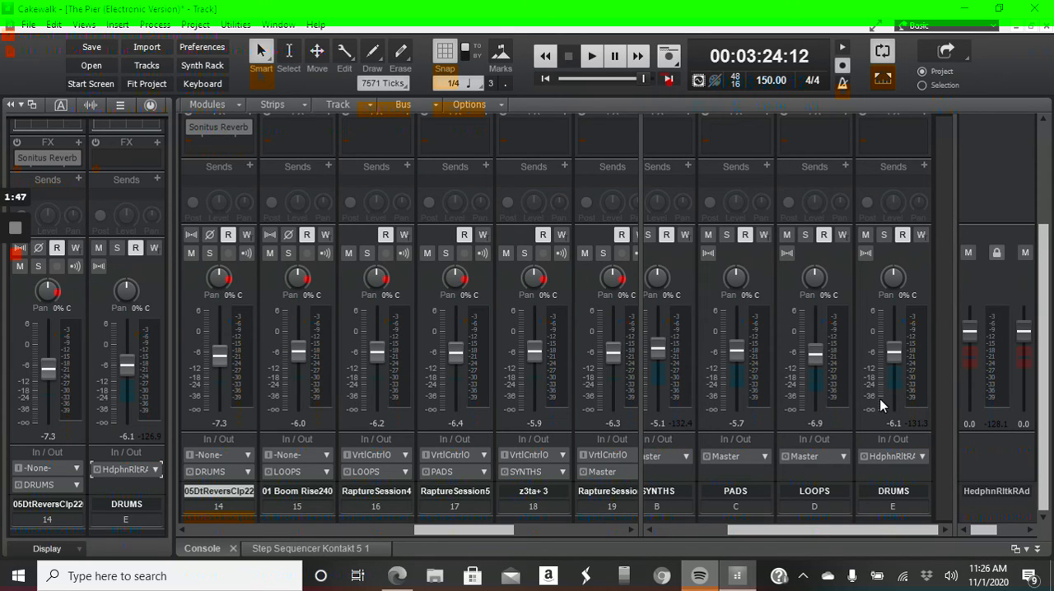
mouse_move(820, 533)
mouse_down()
mouse_move(733, 540)
mouse_move(827, 549)
mouse_up()
scroll(901, 460, up, 3)
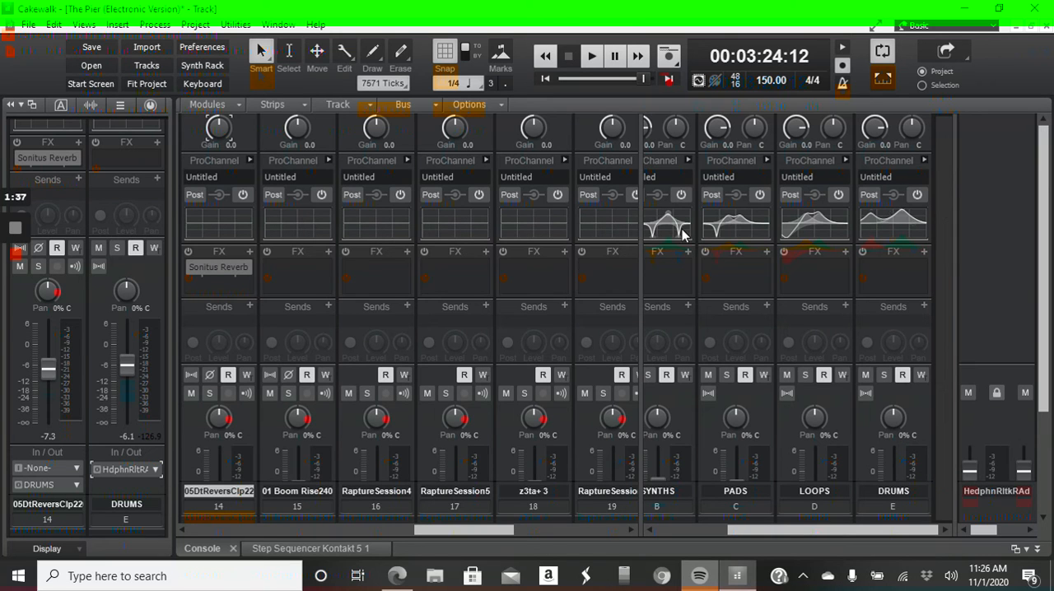
scroll(908, 453, down, 3)
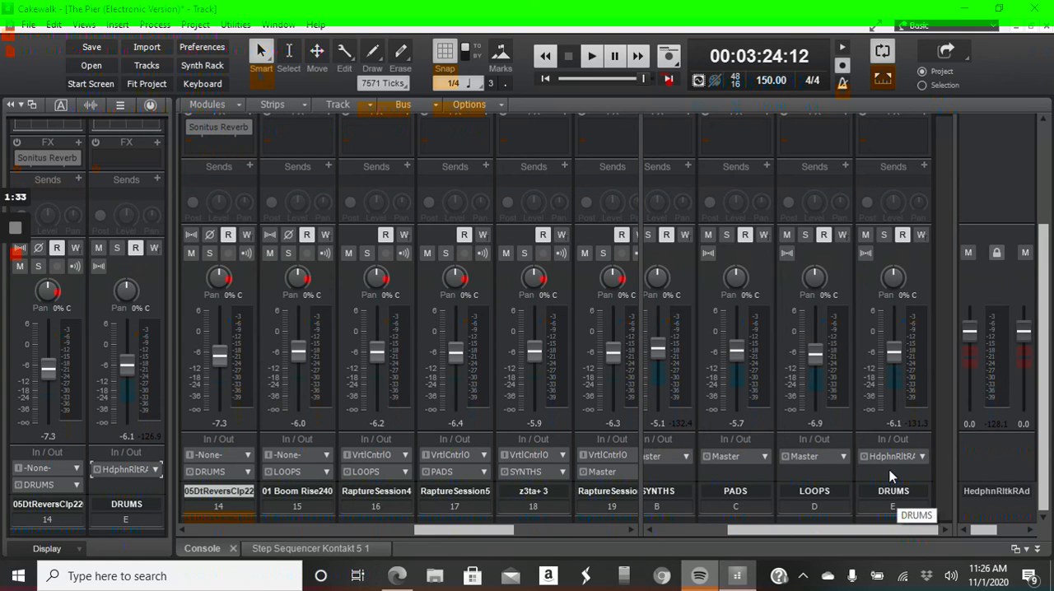
drag(434, 530, 214, 533)
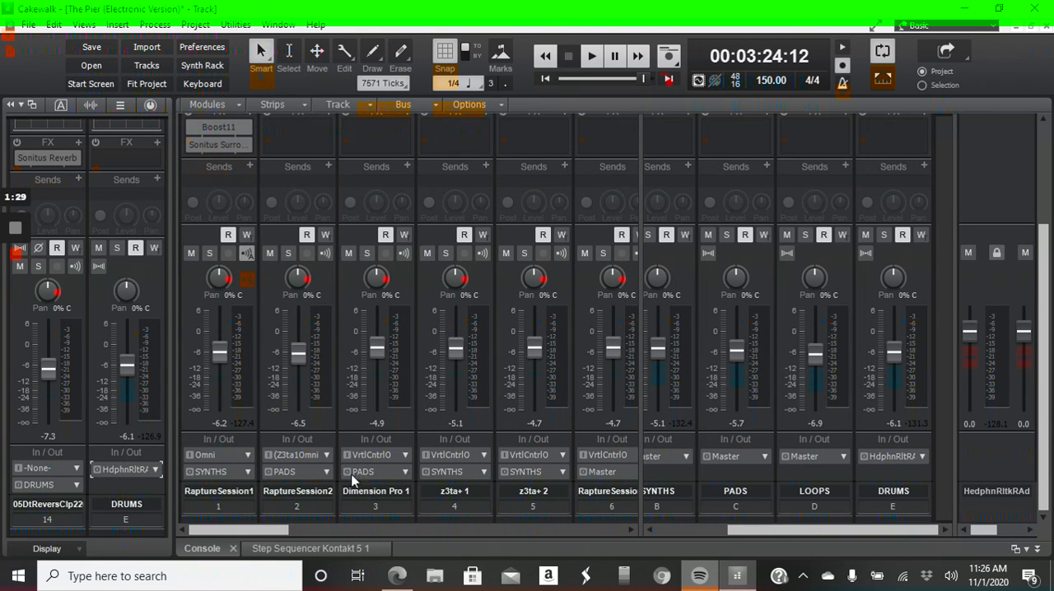
drag(235, 530, 399, 364)
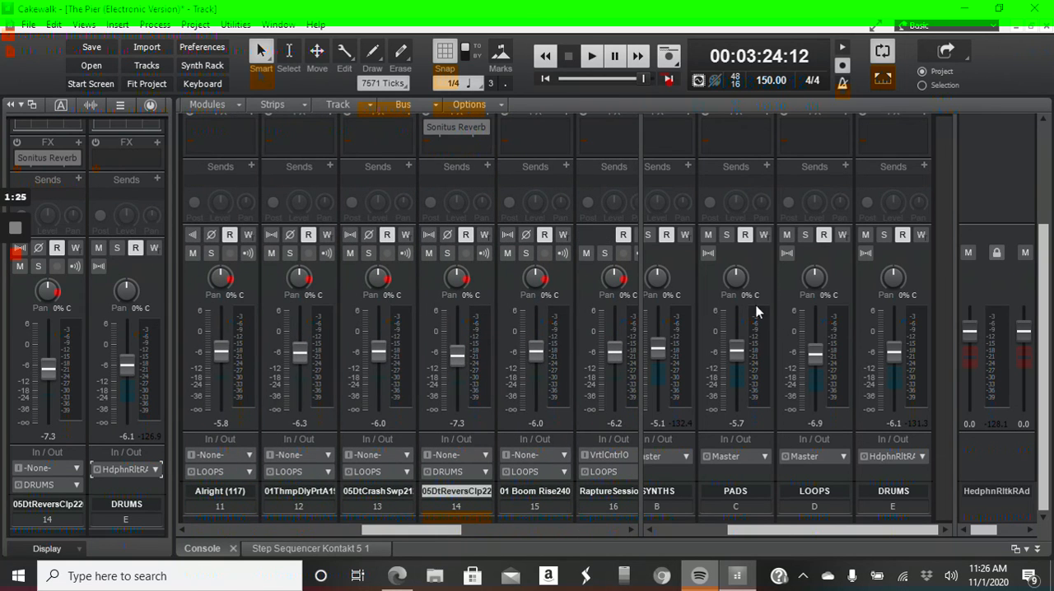
drag(895, 351, 898, 373)
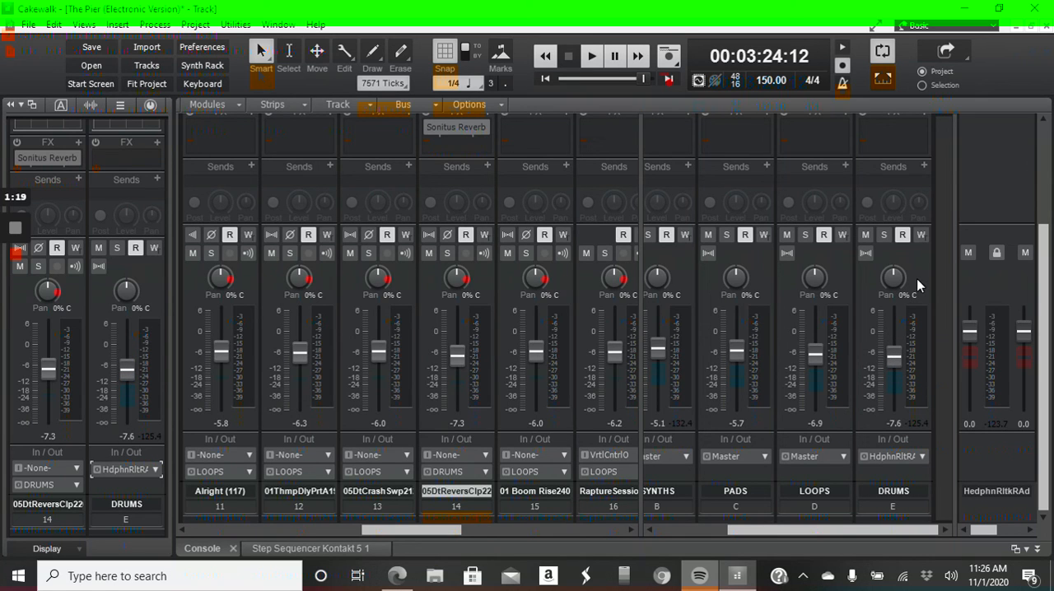
Collapse the Inspector and widen the Console's bus area until the bus strips replace the track strips
click(11, 105)
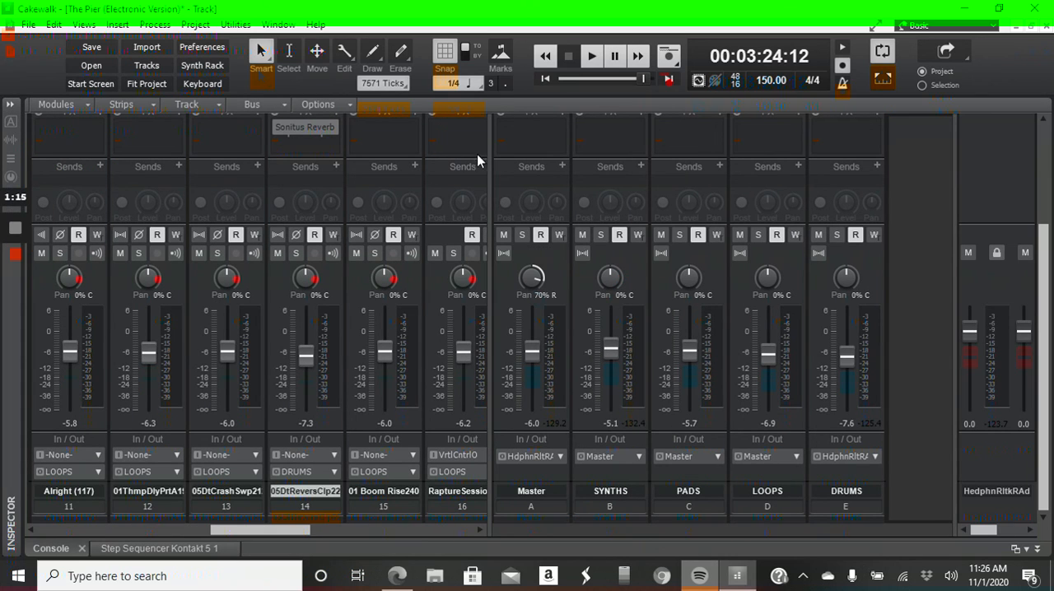
drag(490, 169, 33, 239)
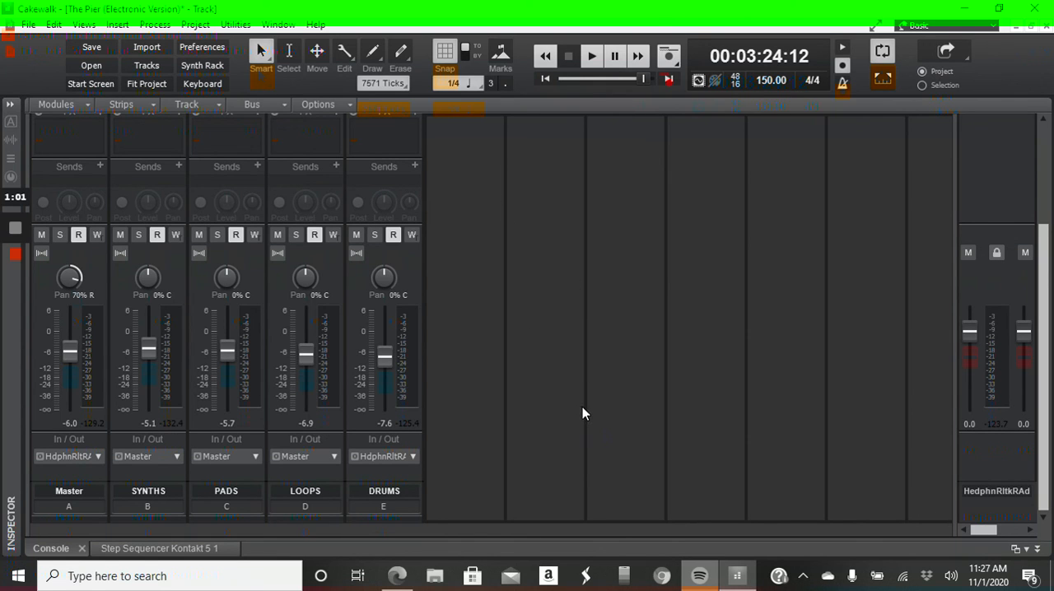
mouse_move(18, 233)
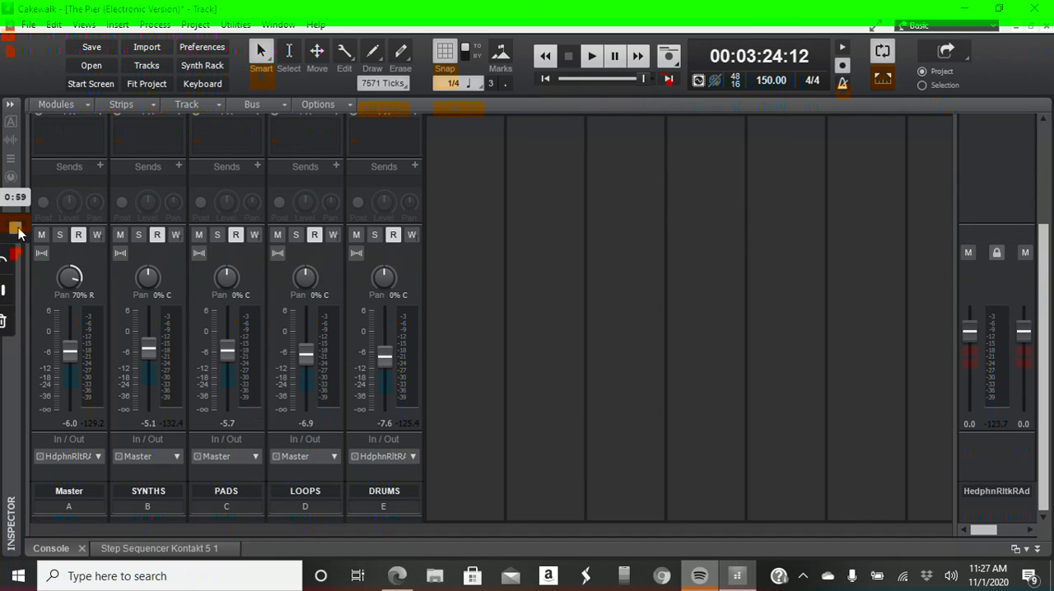